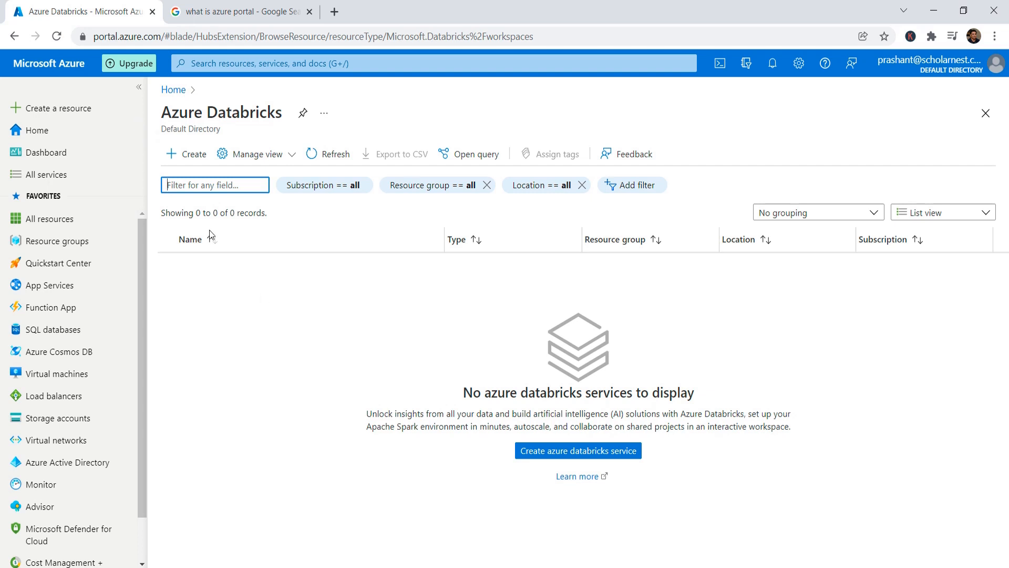
- Start creating an Azure Databricks workspace and select the Free Trial subscription for it
{"action": "left_click", "coordinate": [190, 158]}
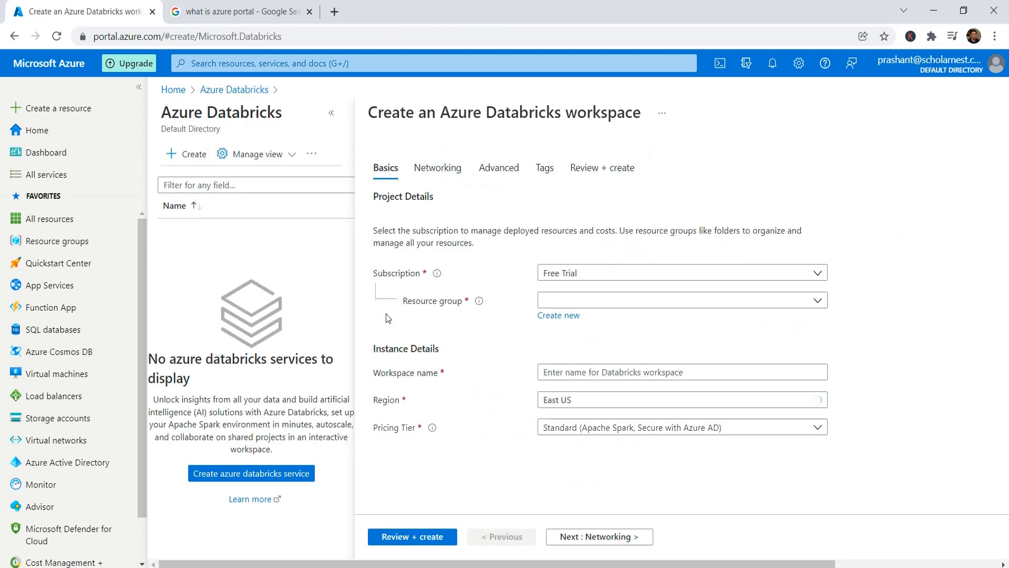
{"action": "left_click", "coordinate": [331, 112]}
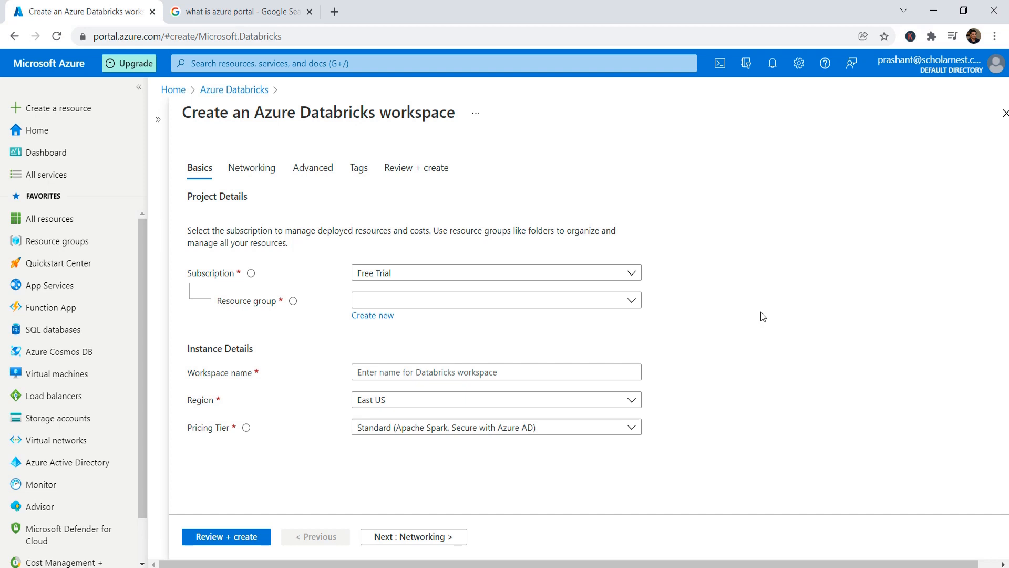
{"action": "left_click", "coordinate": [473, 273]}
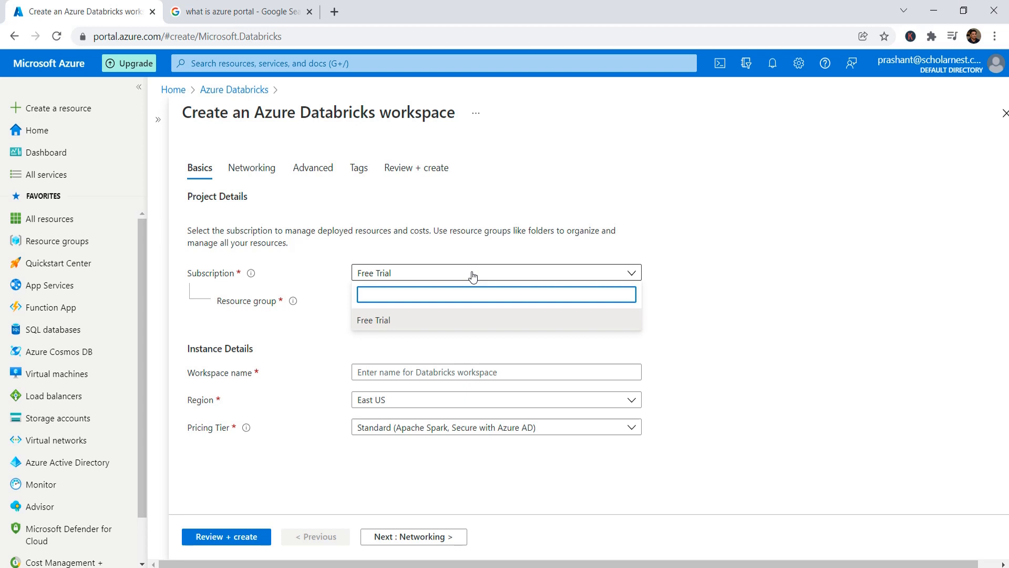
{"action": "left_click", "coordinate": [378, 322]}
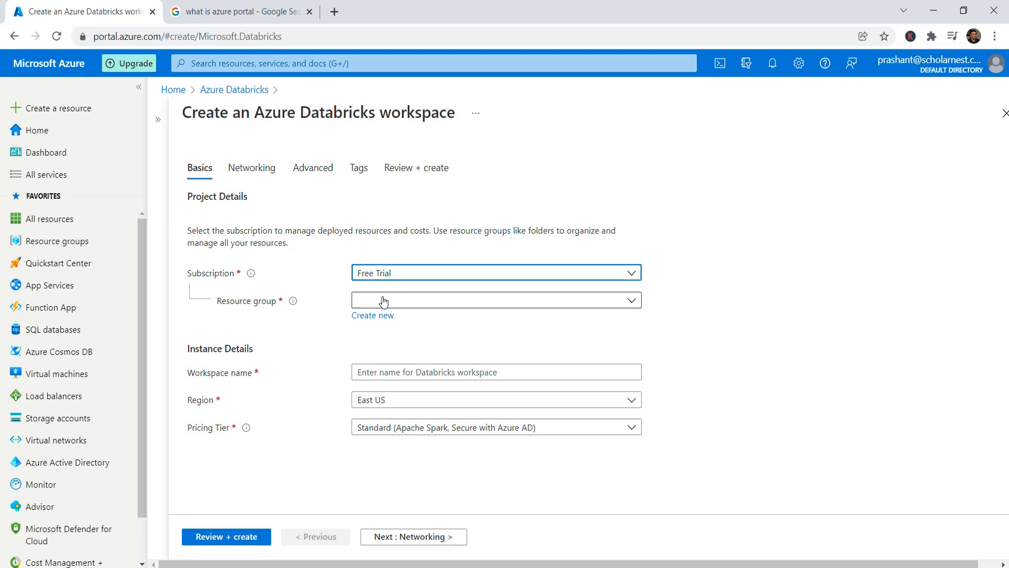
- Create a new resource group named databricks-course-rg for the workspace
{"action": "left_click", "coordinate": [376, 318]}
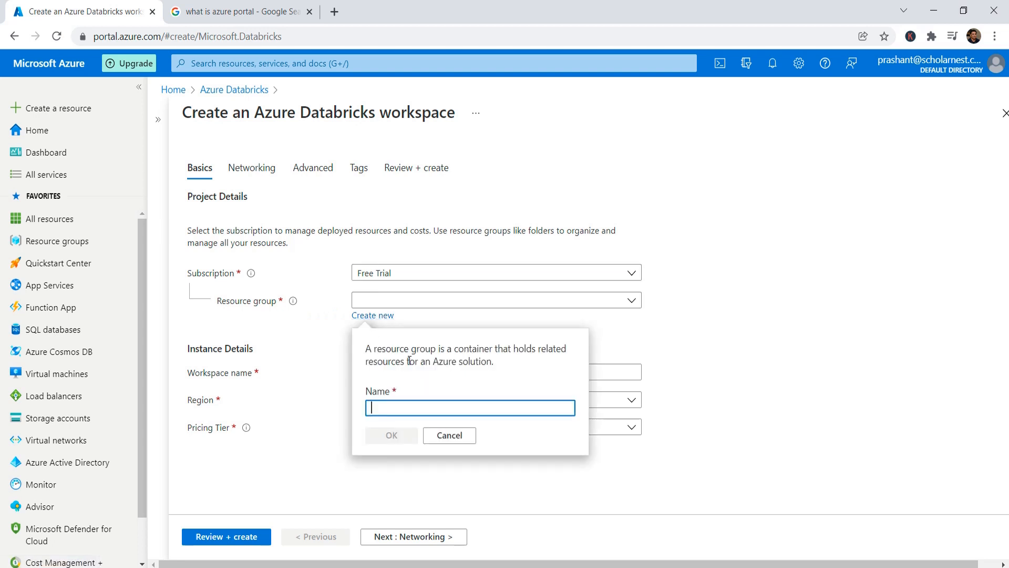
{"action": "type", "text": "databricks-c"}
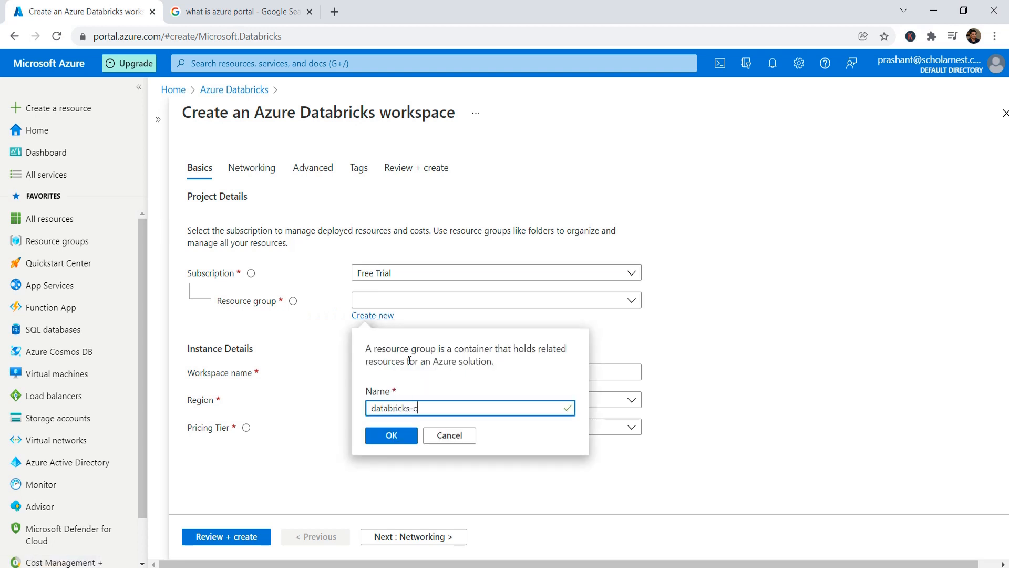
{"action": "type", "text": "ourse-rg"}
{"action": "left_click", "coordinate": [394, 436]}
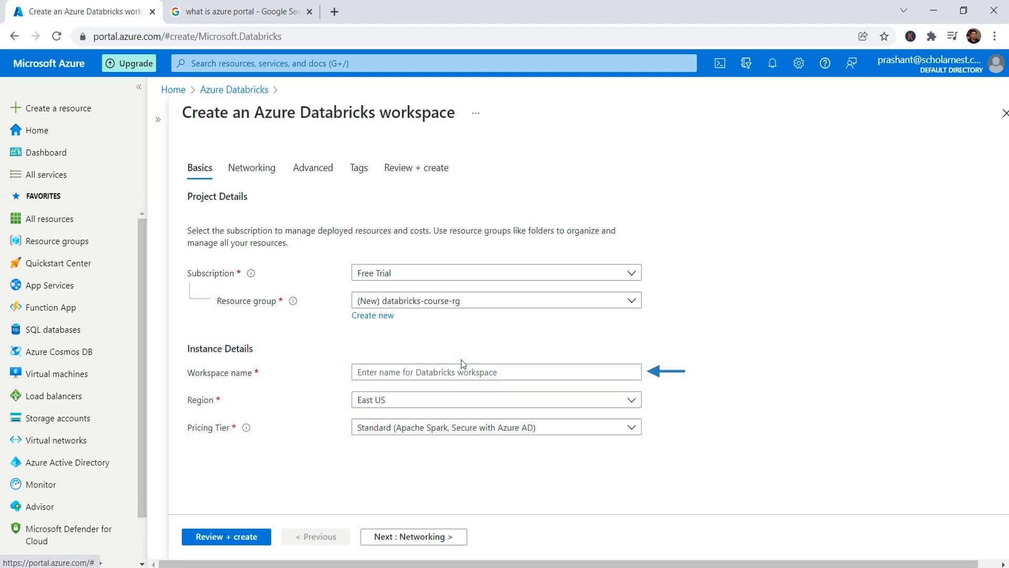
- Name the workspace databricks-course-ws and set its region to East US
{"action": "left_click", "coordinate": [405, 373]}
{"action": "type", "text": "databricks"}
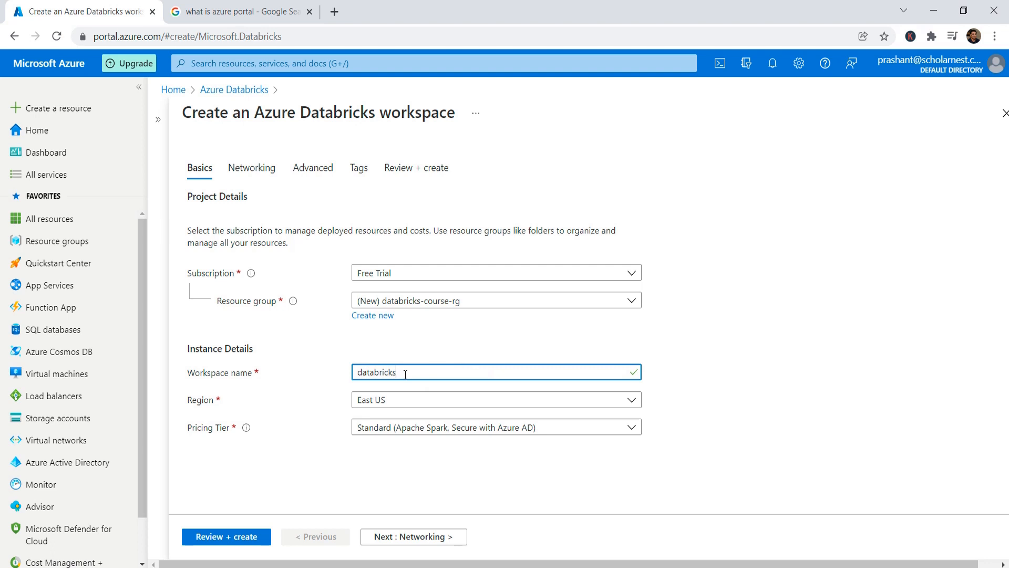
{"action": "type", "text": "-course-ws"}
{"action": "left_click", "coordinate": [390, 405]}
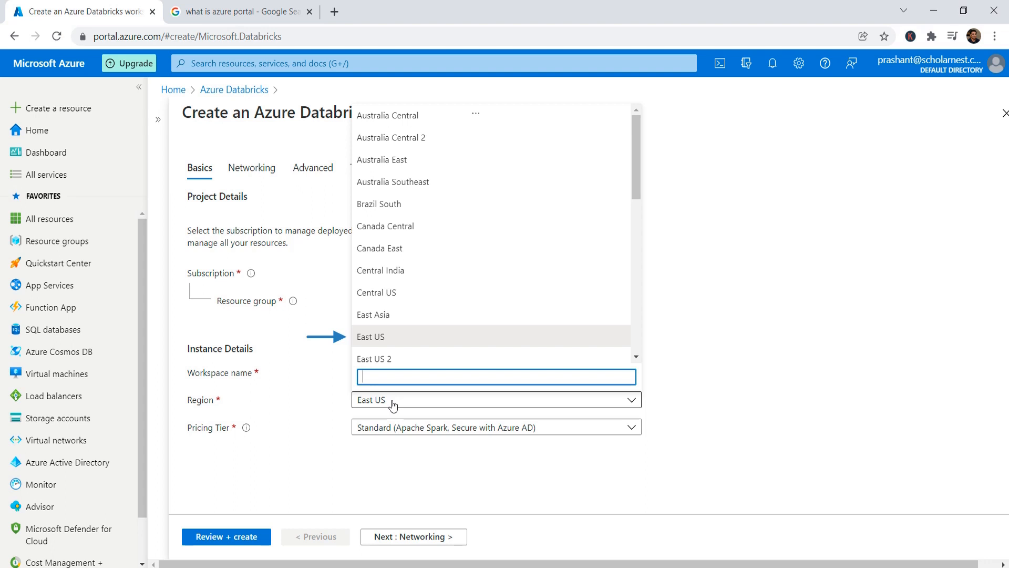
{"action": "left_click", "coordinate": [372, 341]}
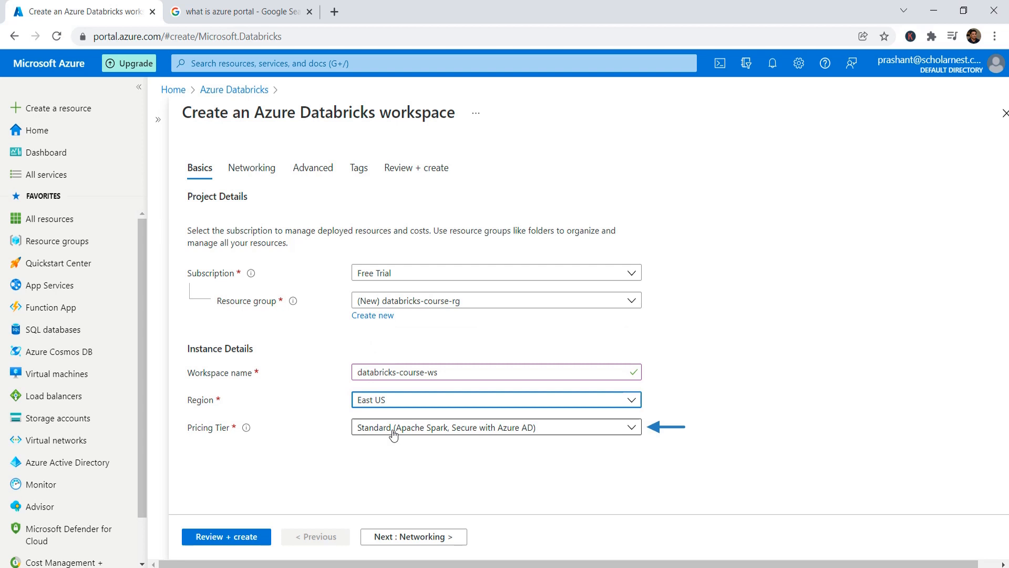
- Check the pricing tier choices and compare Standard and Premium compute prices and workspace features on the Azure Databricks pricing page
{"action": "left_click", "coordinate": [451, 434]}
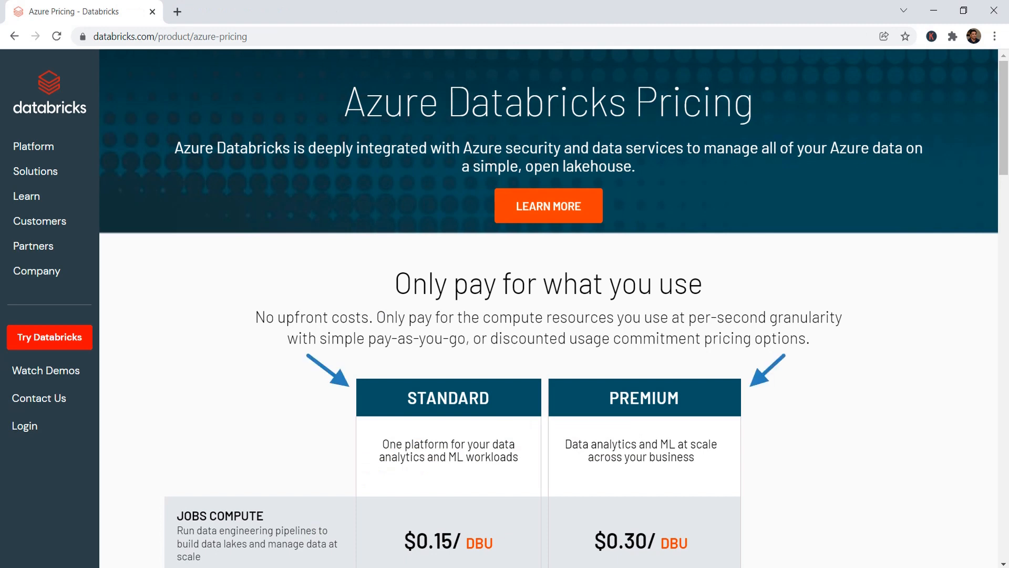
{"action": "scroll", "coordinate": [1007, 202], "scroll_direction": "down", "scroll_amount": 6}
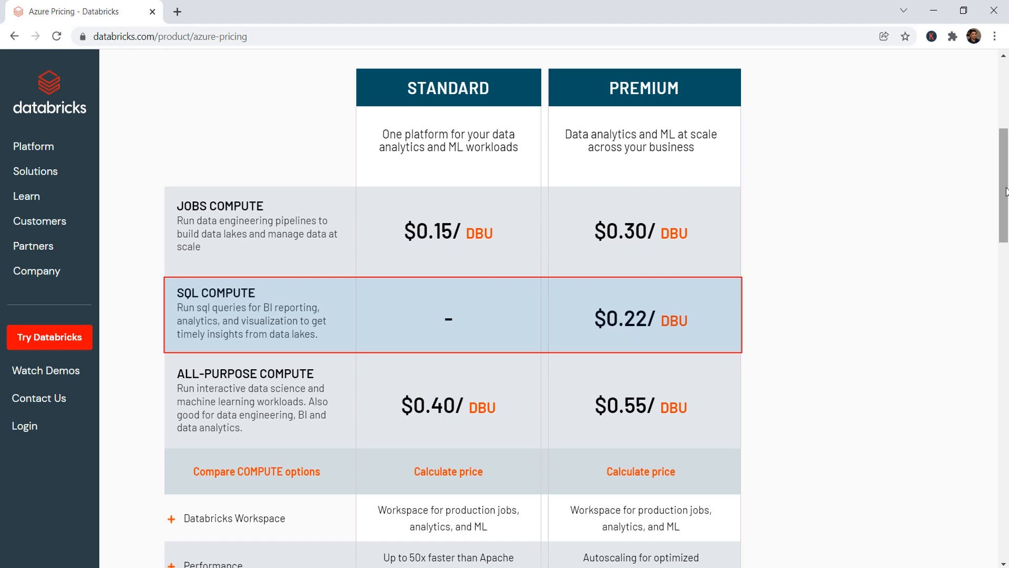
{"action": "left_click_drag", "start_coordinate": [1006, 192], "coordinate": [1008, 271]}
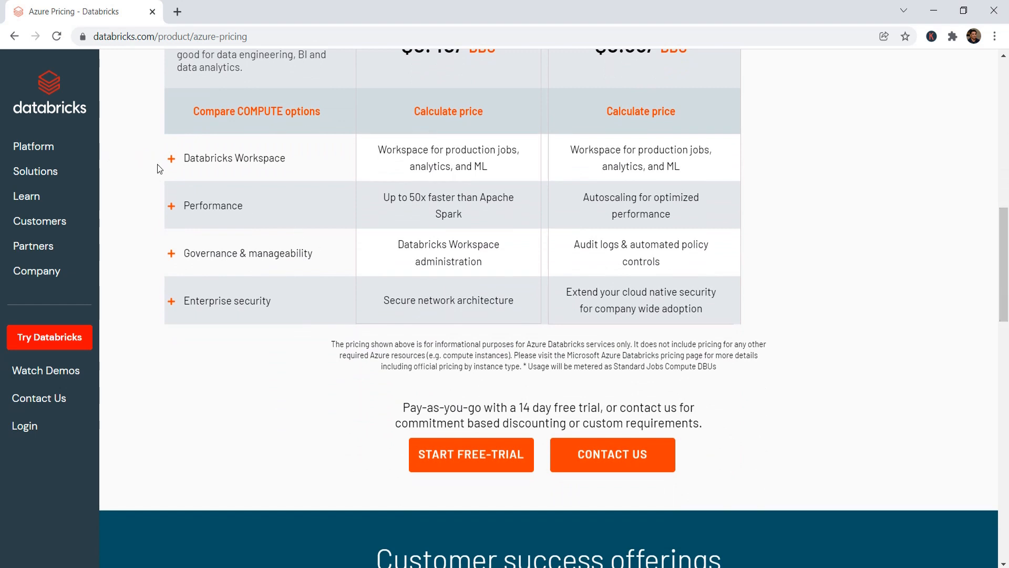
{"action": "left_click", "coordinate": [171, 159]}
{"action": "left_click_drag", "start_coordinate": [1006, 219], "coordinate": [1008, 228]}
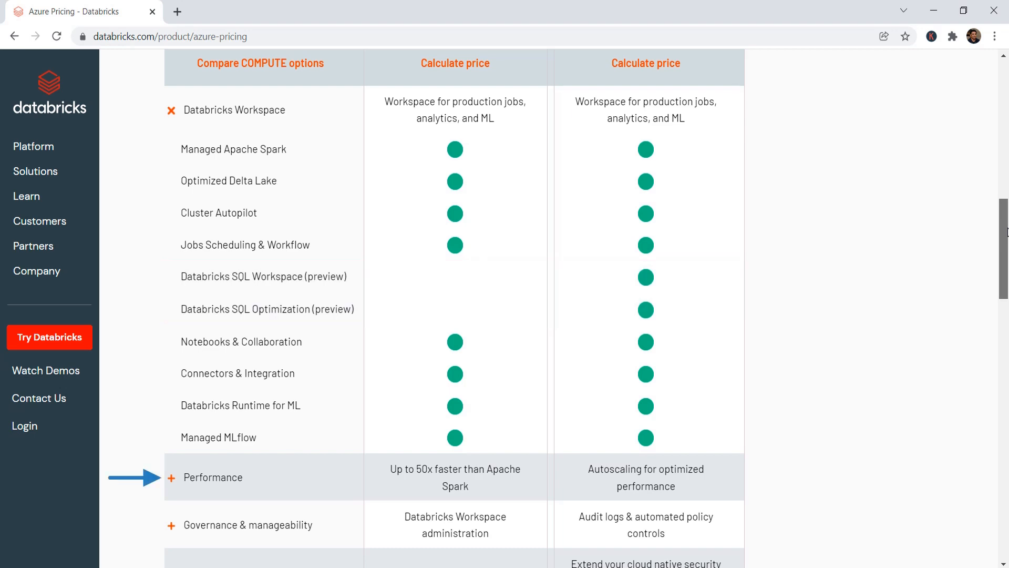
- Compare the performance, governance & manageability and enterprise security features of the Standard and Premium tiers
{"action": "scroll", "coordinate": [198, 270], "scroll_direction": "down", "scroll_amount": 5}
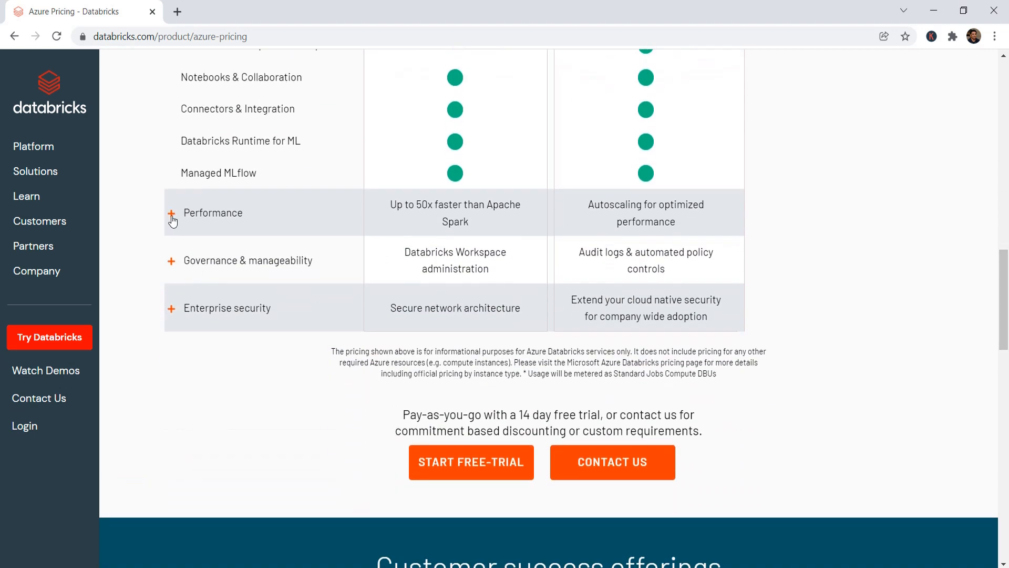
{"action": "left_click", "coordinate": [171, 213]}
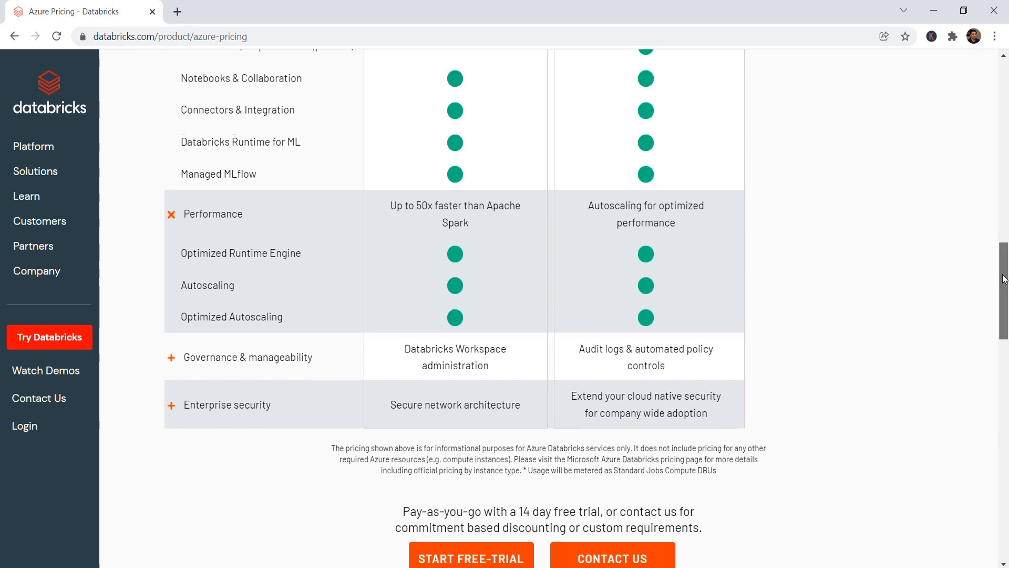
{"action": "scroll", "coordinate": [1004, 279], "scroll_direction": "down", "scroll_amount": 1}
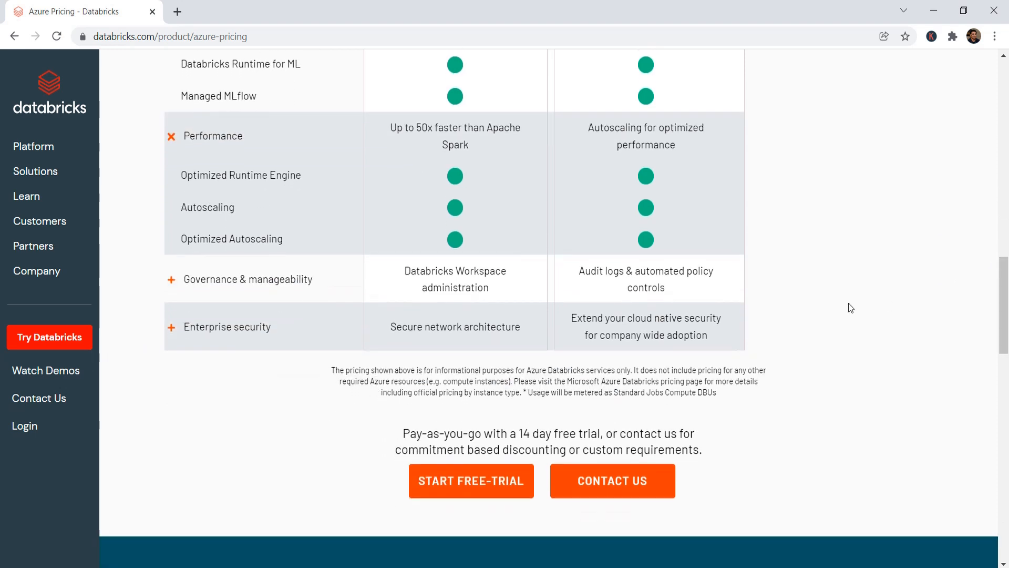
{"action": "left_click", "coordinate": [171, 280]}
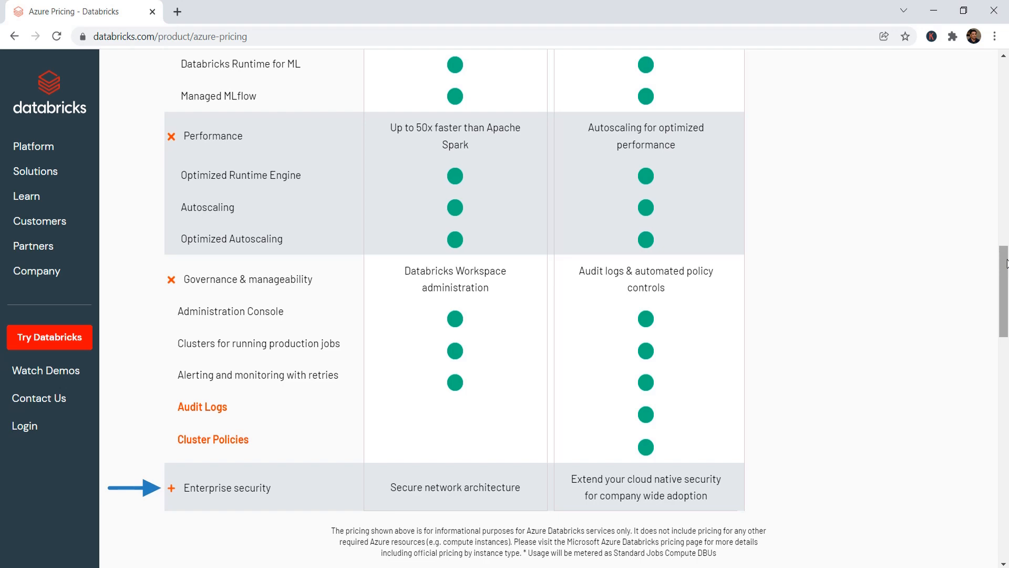
{"action": "scroll", "coordinate": [1007, 262], "scroll_direction": "down", "scroll_amount": 3}
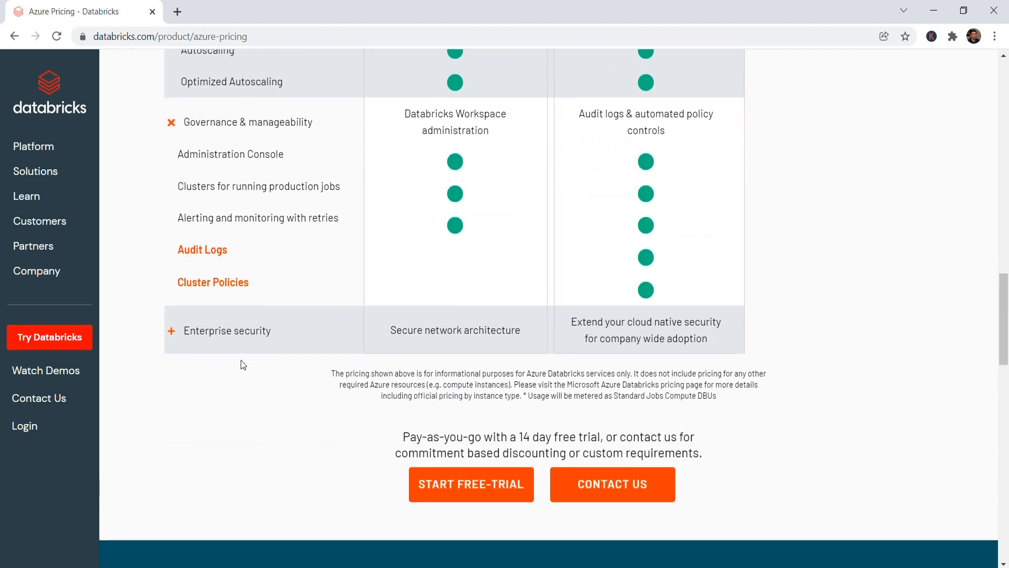
{"action": "left_click", "coordinate": [171, 331]}
{"action": "scroll", "coordinate": [1007, 311], "scroll_direction": "down", "scroll_amount": 3}
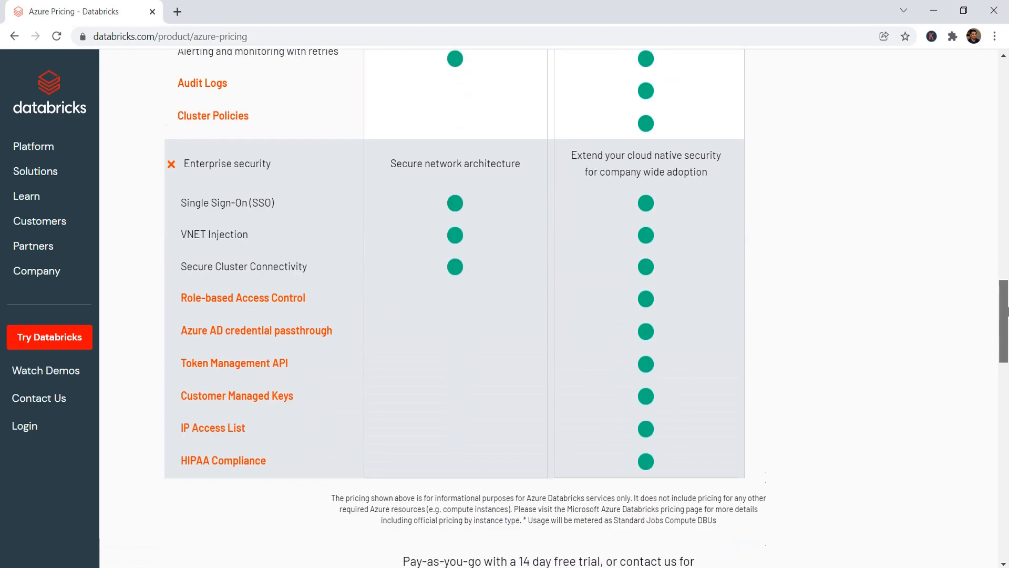
{"action": "left_click_drag", "start_coordinate": [1007, 311], "coordinate": [1007, 316]}
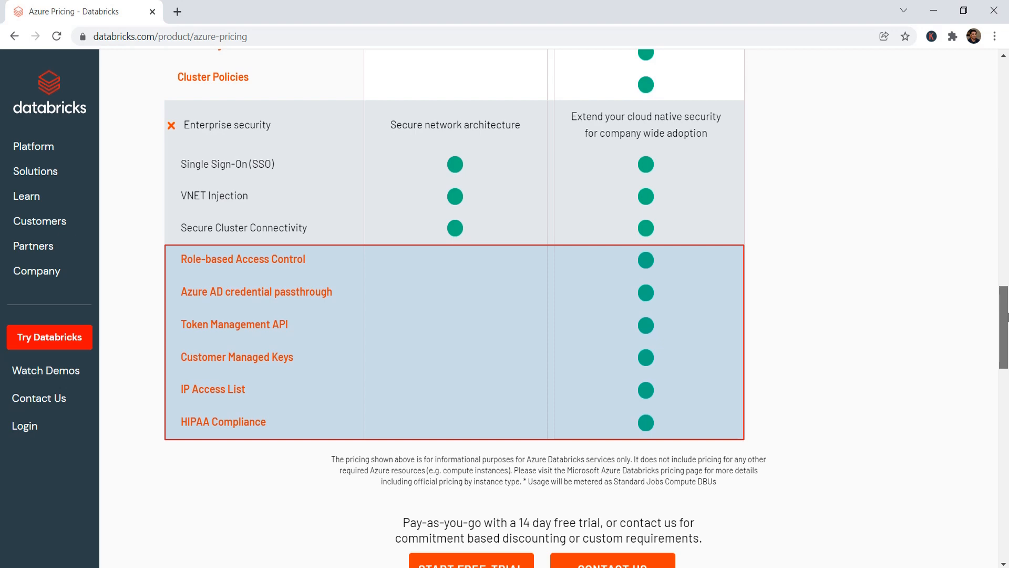
{"action": "left_click_drag", "start_coordinate": [1007, 316], "coordinate": [1007, 165]}
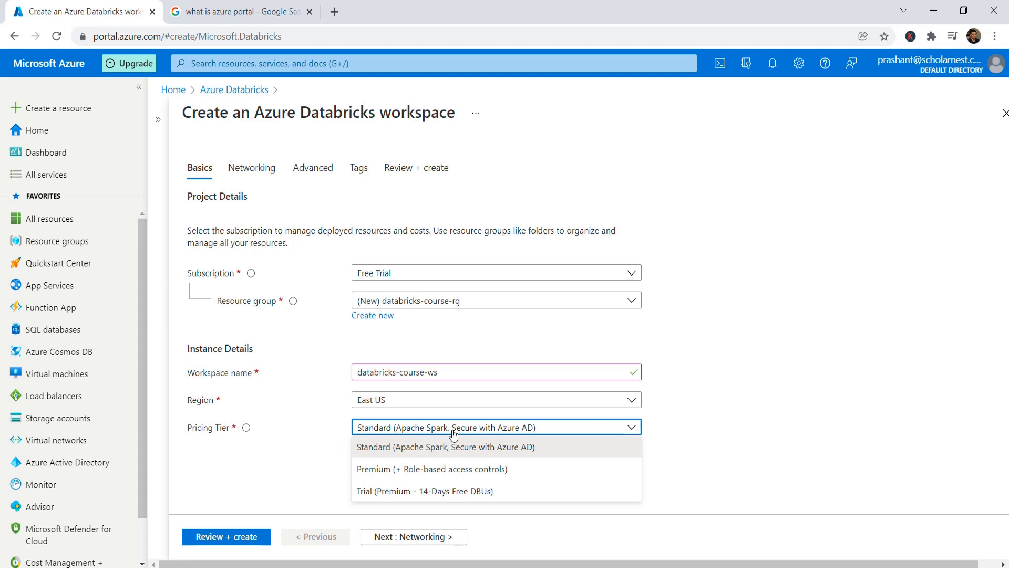
- Choose the Standard (Apache Spark, Secure with Azure AD) pricing tier in the Azure portal and continue to the networking settings
{"action": "left_click", "coordinate": [456, 448]}
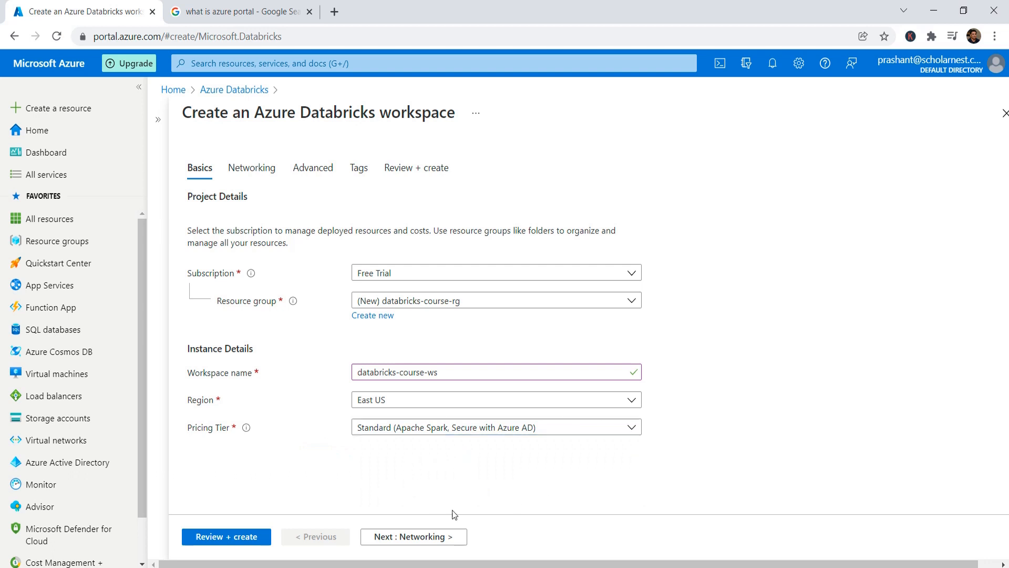
{"action": "left_click", "coordinate": [424, 536]}
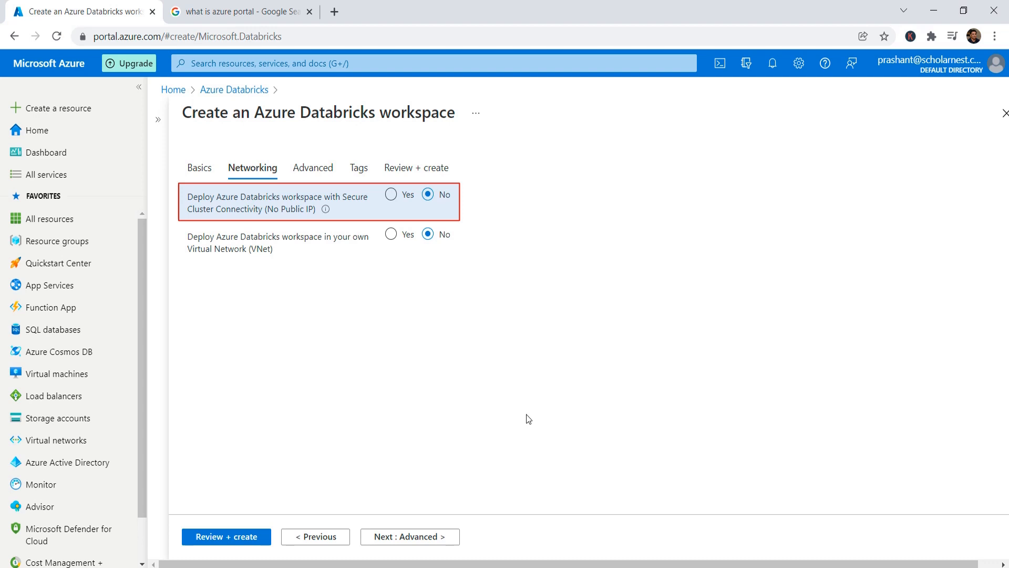
- Try the Yes option for Secure Cluster Connectivity and for deployment in an own virtual network, returning each to No
{"action": "left_click", "coordinate": [389, 198]}
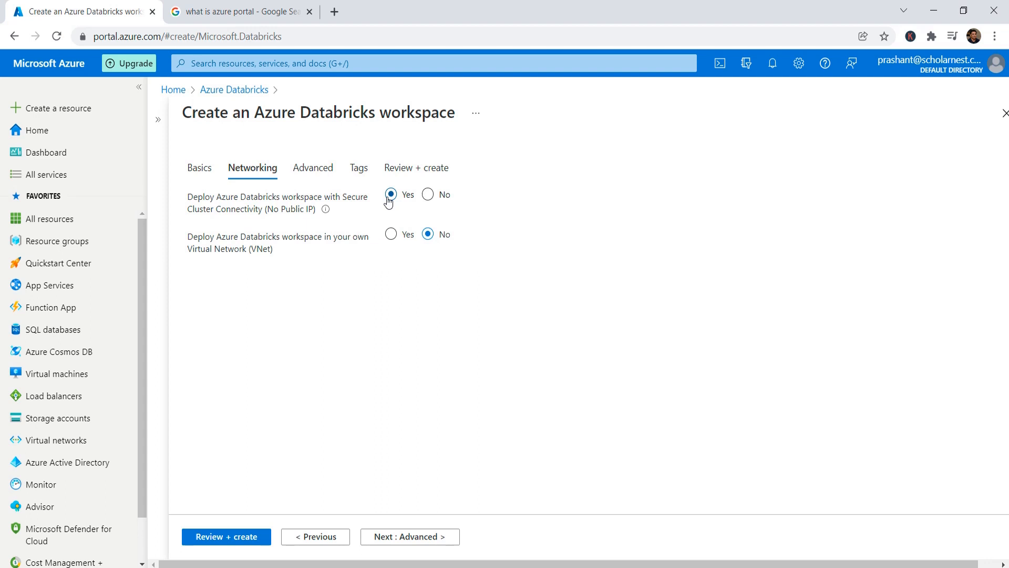
{"action": "left_click", "coordinate": [428, 196]}
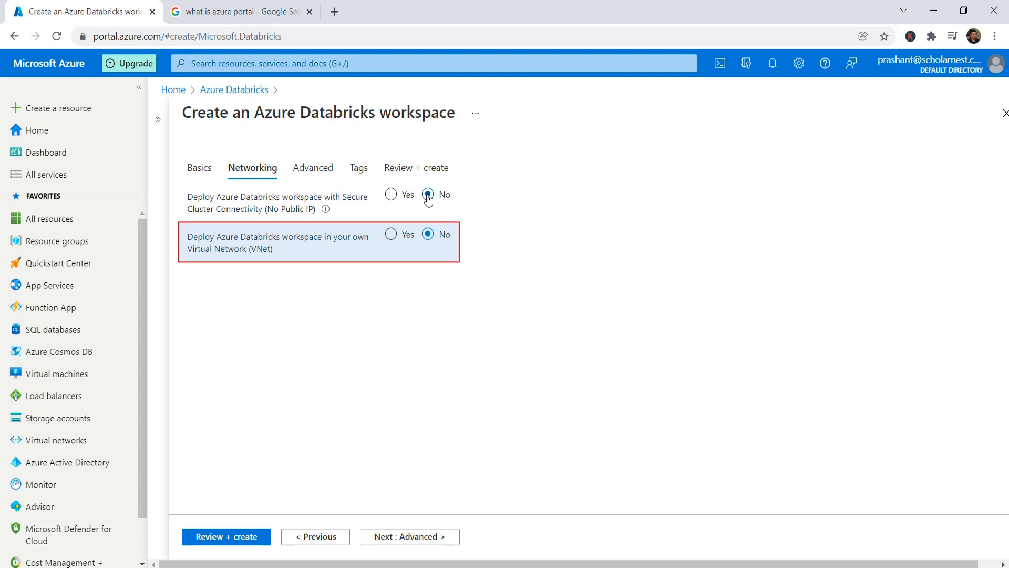
{"action": "left_click", "coordinate": [391, 235]}
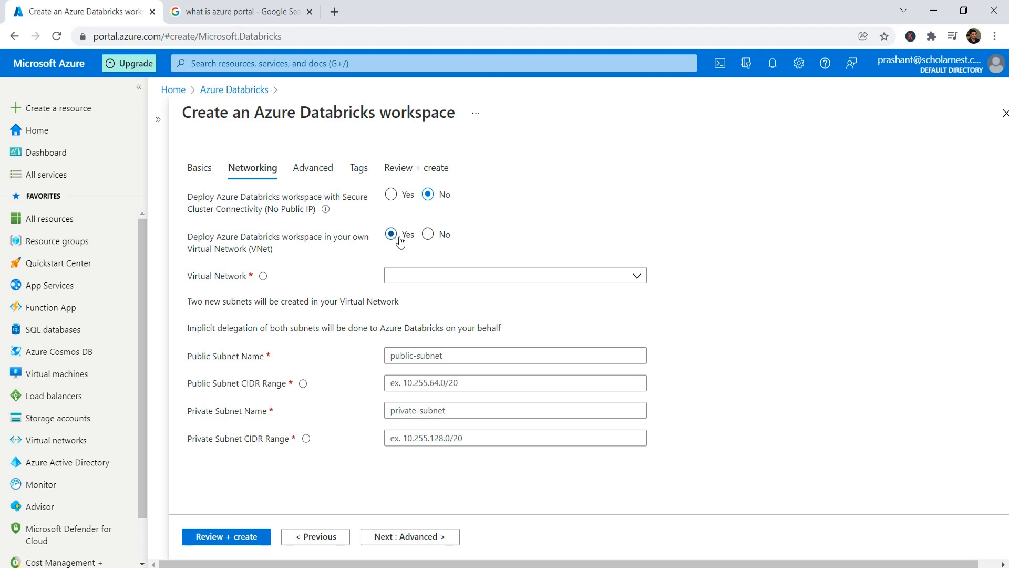
{"action": "left_click", "coordinate": [429, 235]}
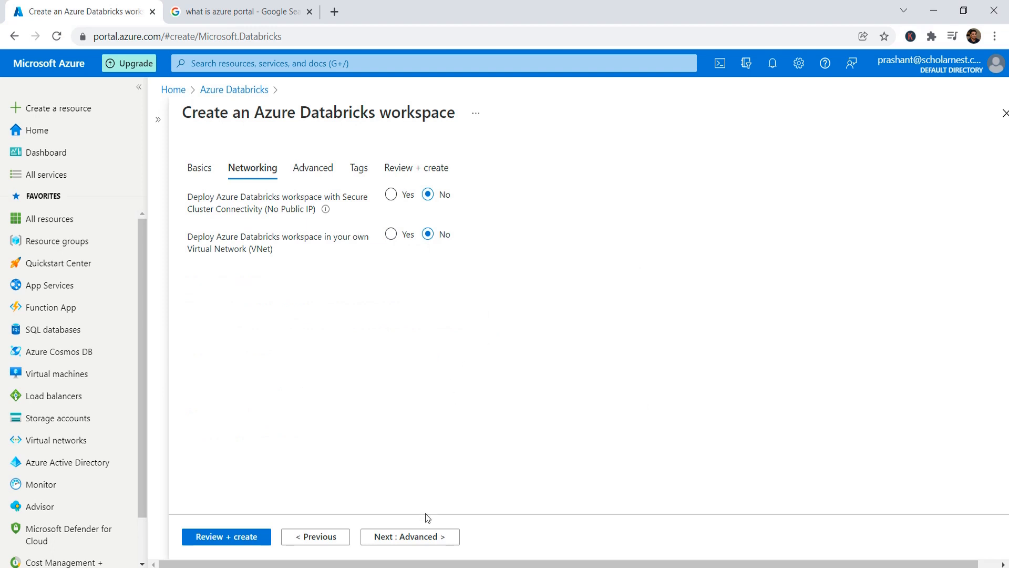
- Pass through the advanced and tags settings without entries, then review and create the Databricks workspace
{"action": "left_click", "coordinate": [428, 536]}
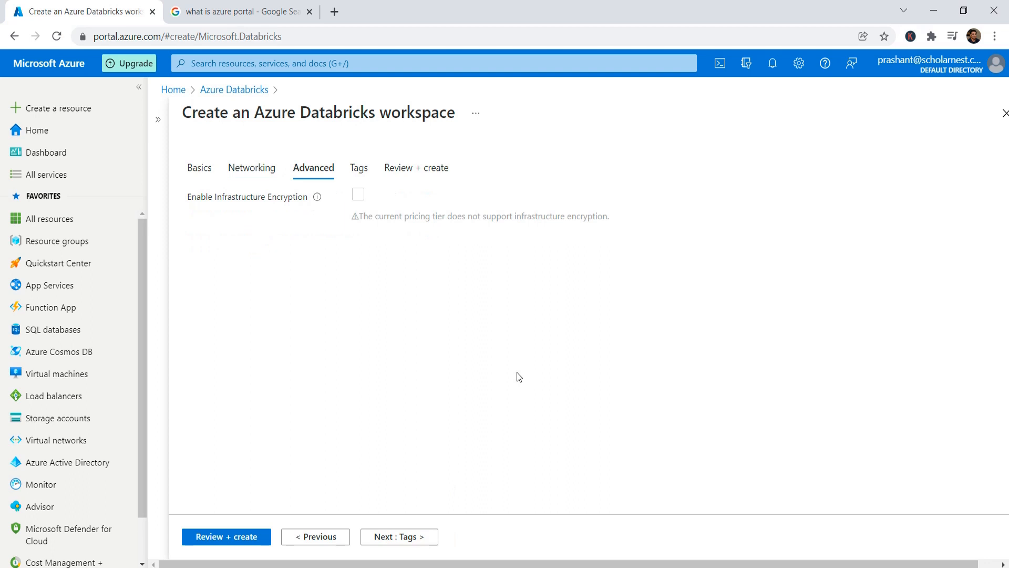
{"action": "left_click", "coordinate": [405, 536]}
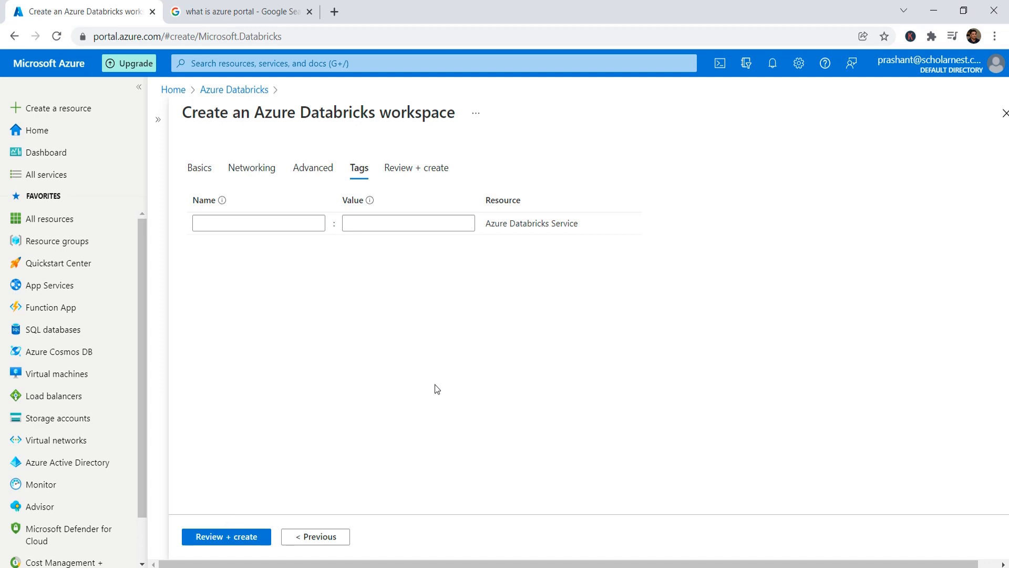
{"action": "left_click", "coordinate": [230, 537]}
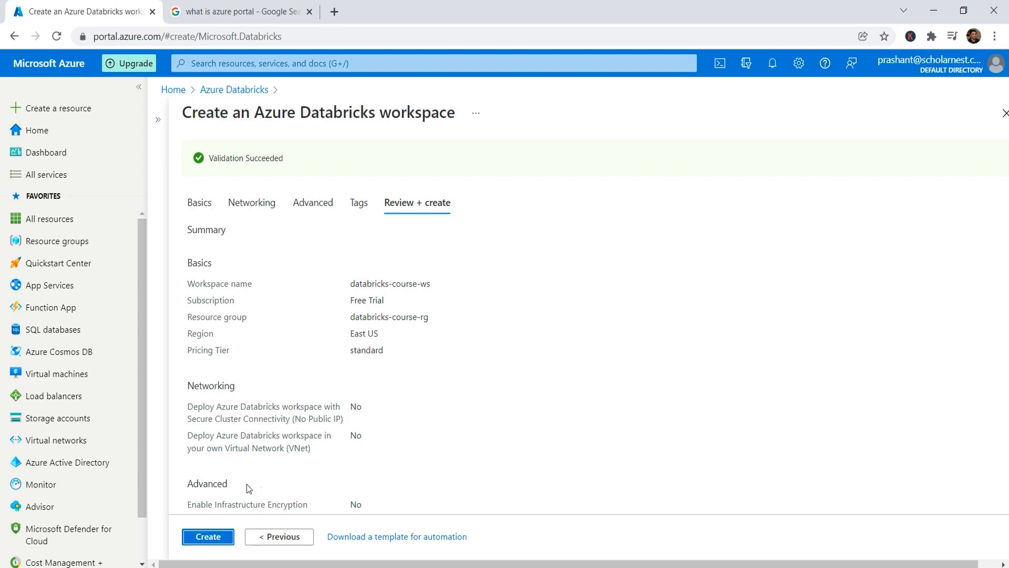
{"action": "left_click", "coordinate": [207, 538]}
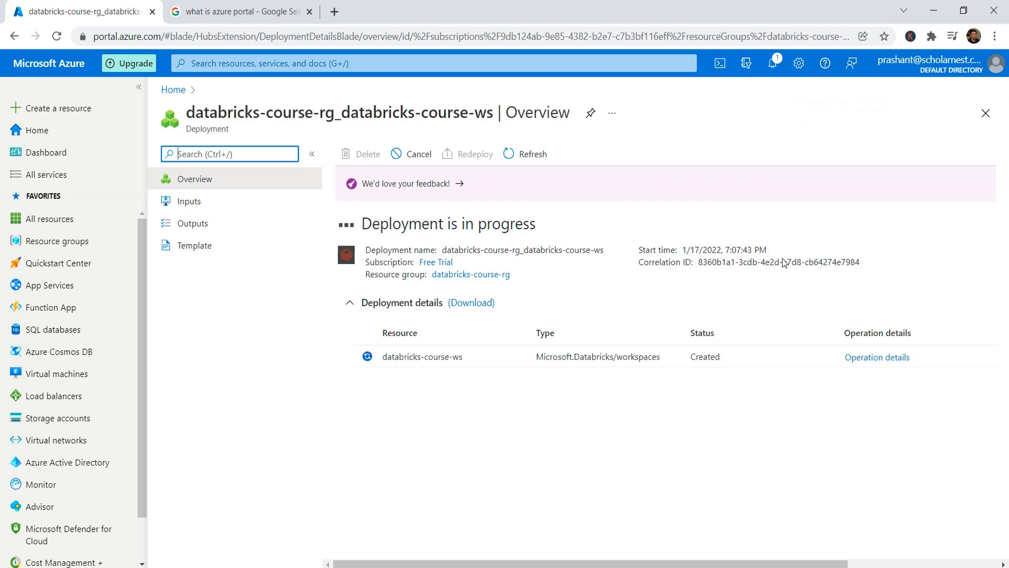
- Open the deployed workspace resource and pin it to a new private dashboard named Databricks Course Dashboard
{"action": "left_click", "coordinate": [139, 87]}
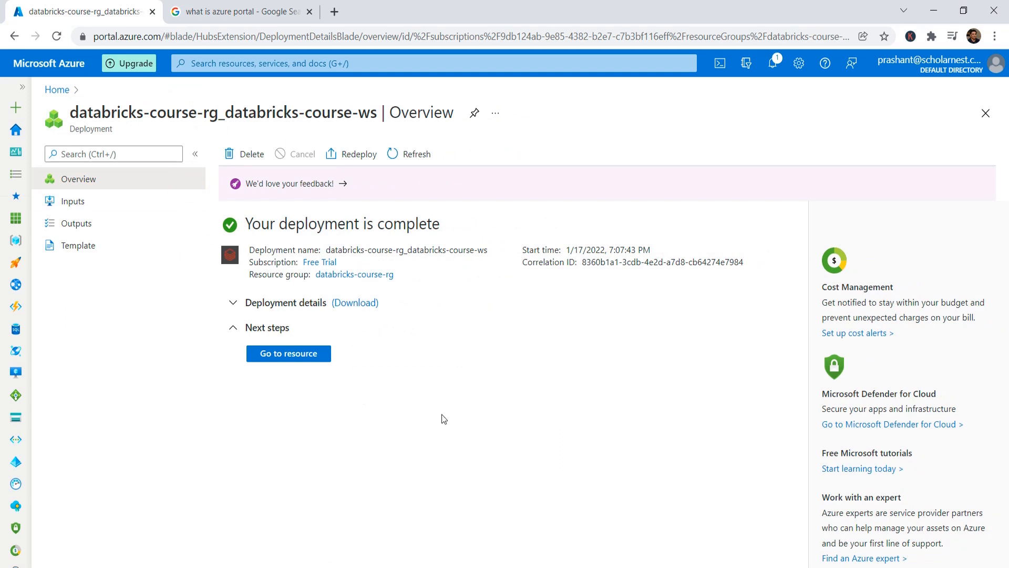
{"action": "left_click", "coordinate": [286, 354]}
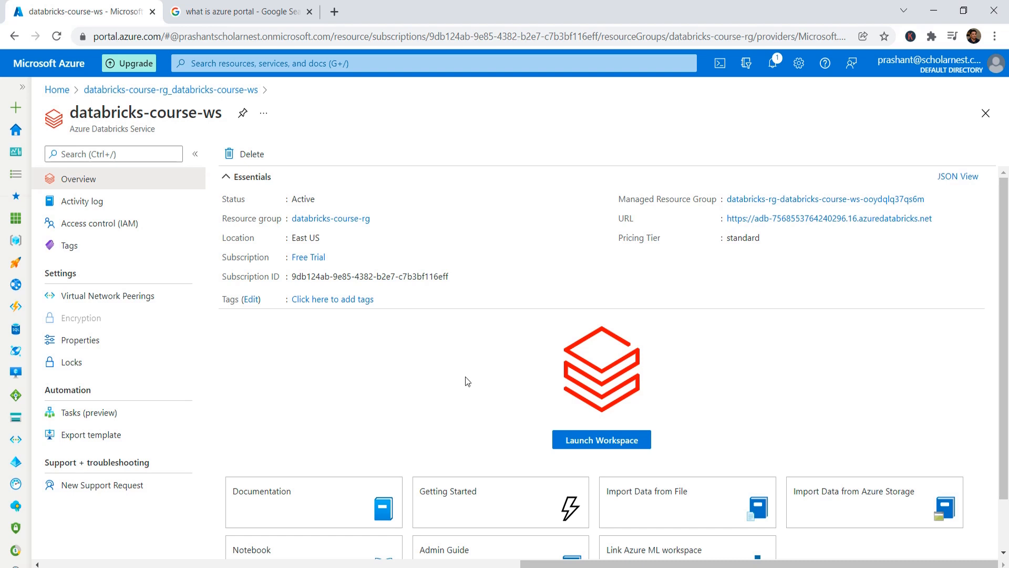
{"action": "left_click", "coordinate": [243, 113]}
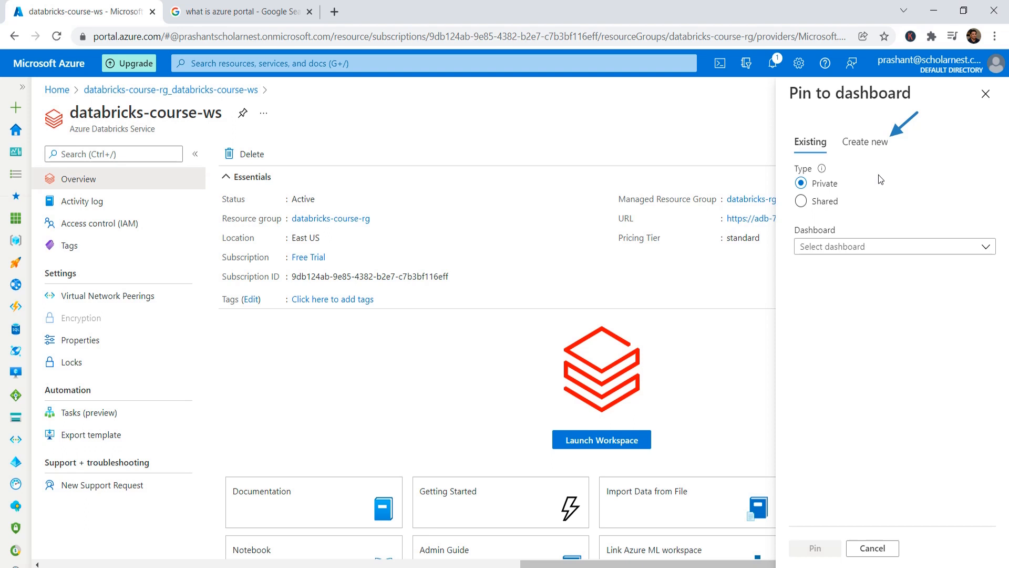
{"action": "left_click", "coordinate": [866, 142]}
{"action": "left_click", "coordinate": [849, 243]}
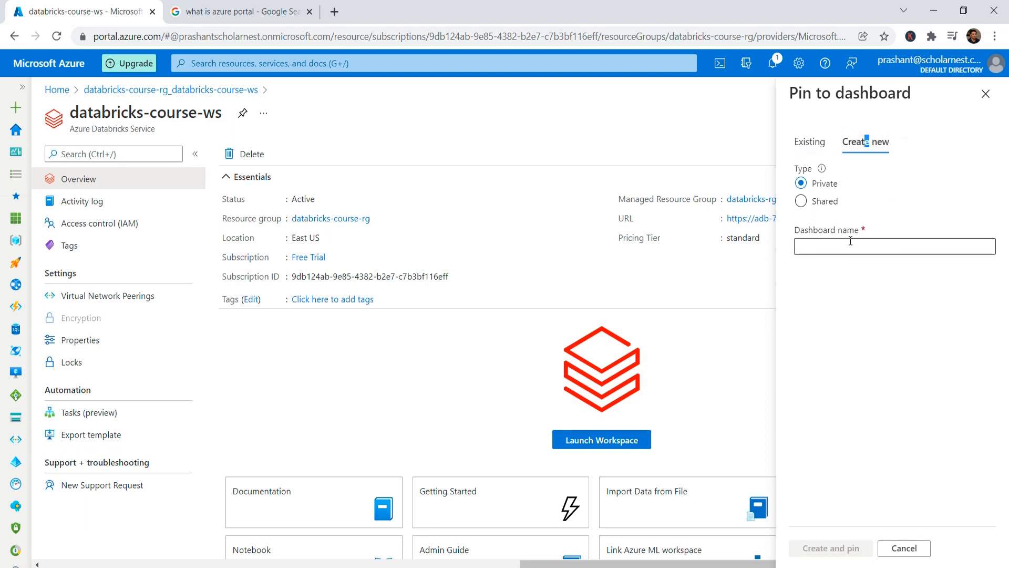
{"action": "type", "text": "Databricks "}
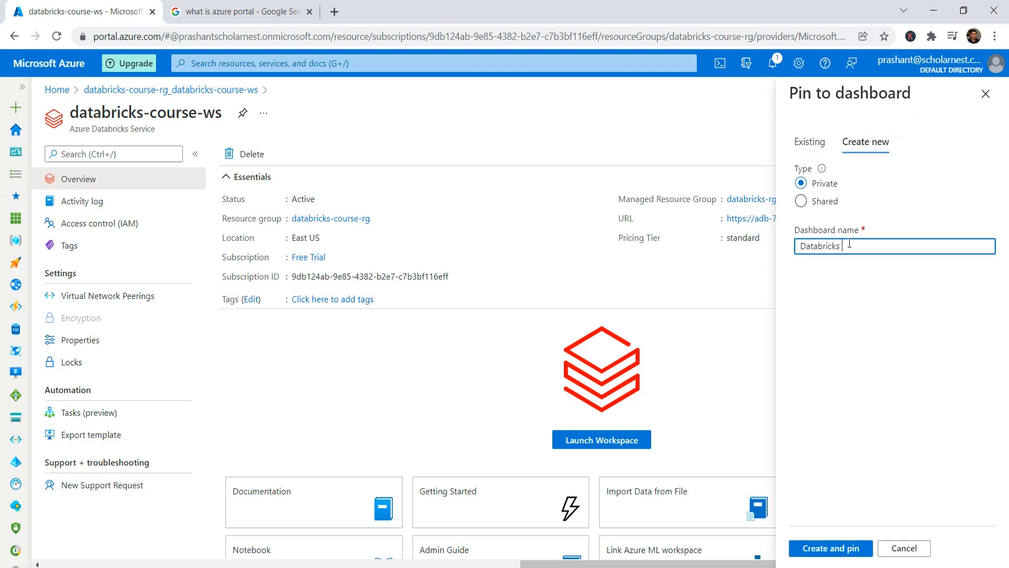
{"action": "type", "text": "Course Dashboard"}
{"action": "left_click", "coordinate": [836, 549]}
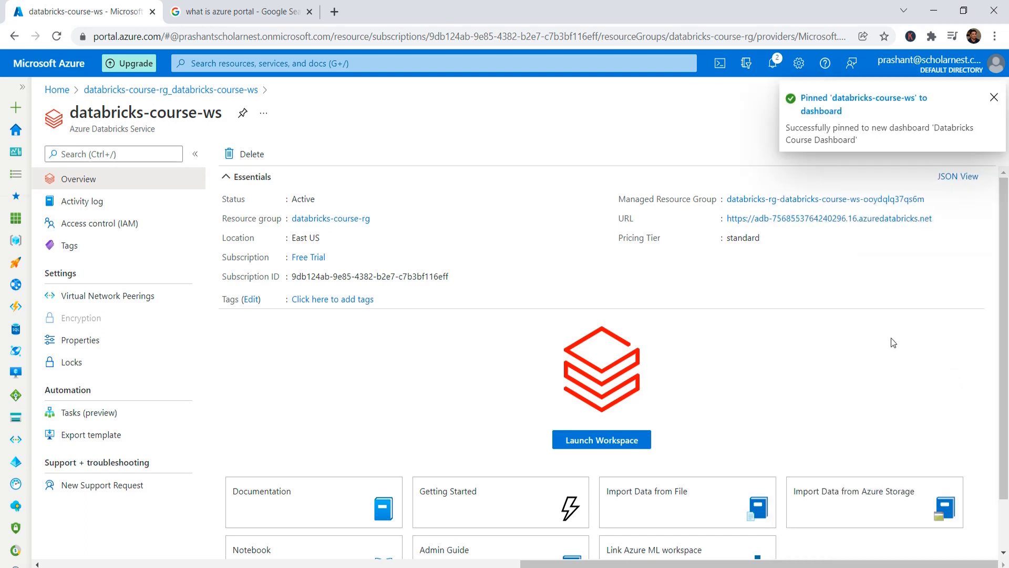
{"action": "left_click", "coordinate": [993, 98]}
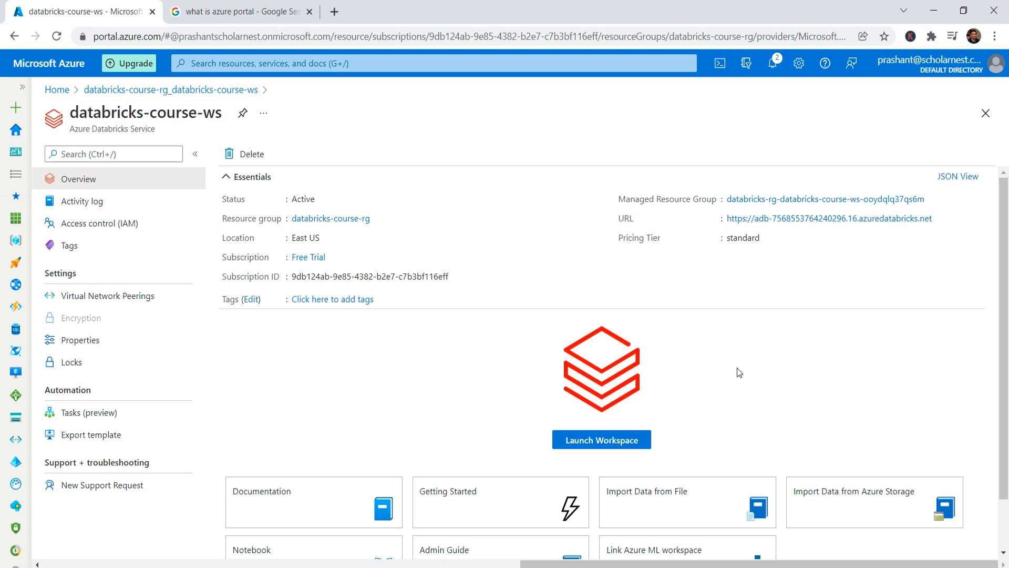
- Launch the databricks-course-ws workspace from its resource overview
{"action": "left_click", "coordinate": [600, 447]}
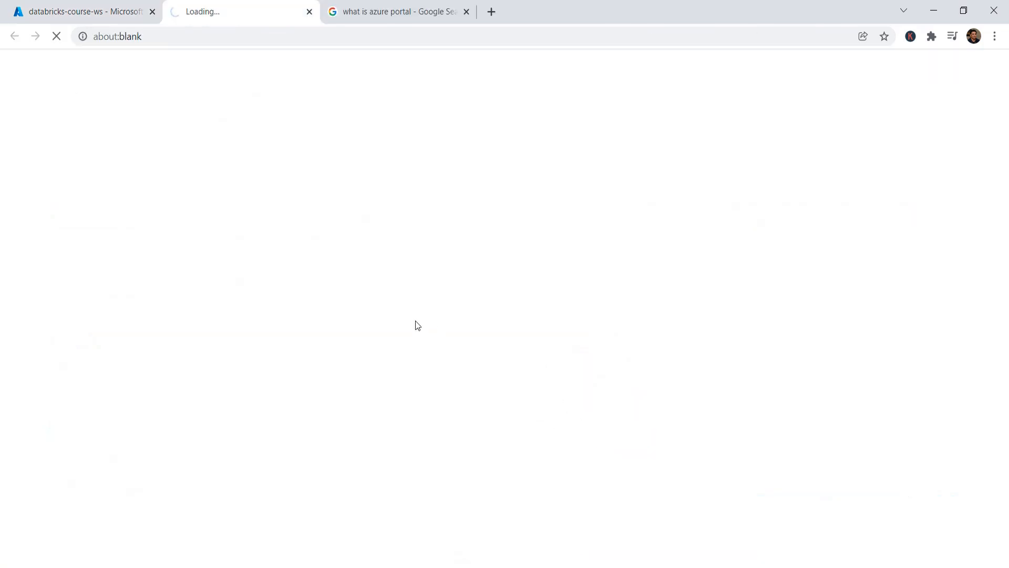